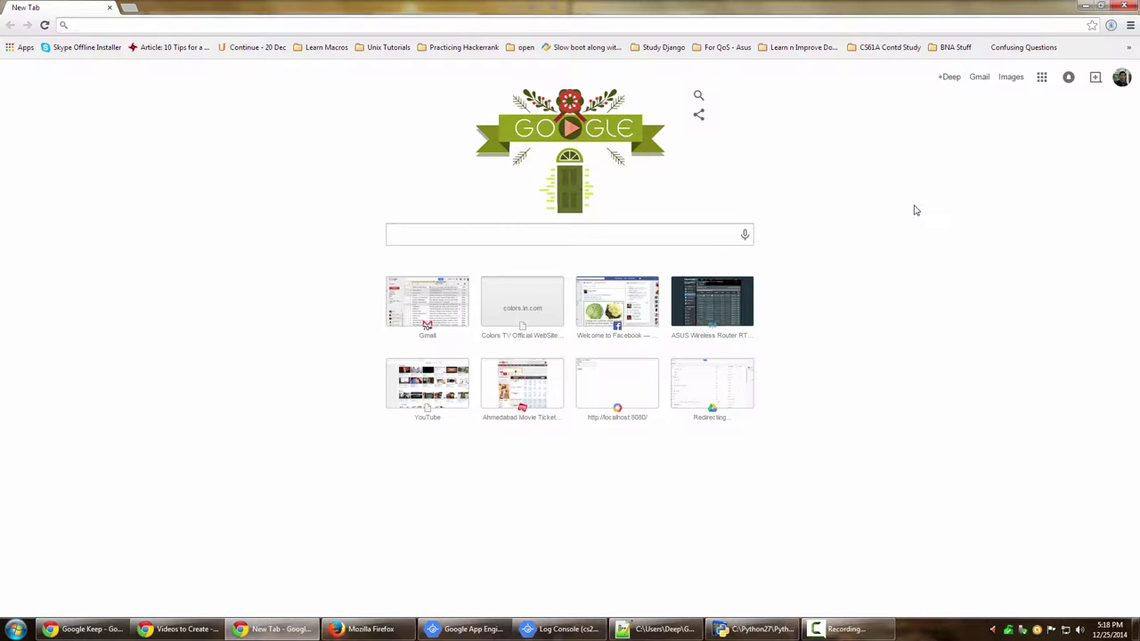
Step: Open the Chrome download site at google.com/chrome/
click(660, 25)
text(h)
key(BackSpace)
key(BackSpace)
text(google.com/chrome/)
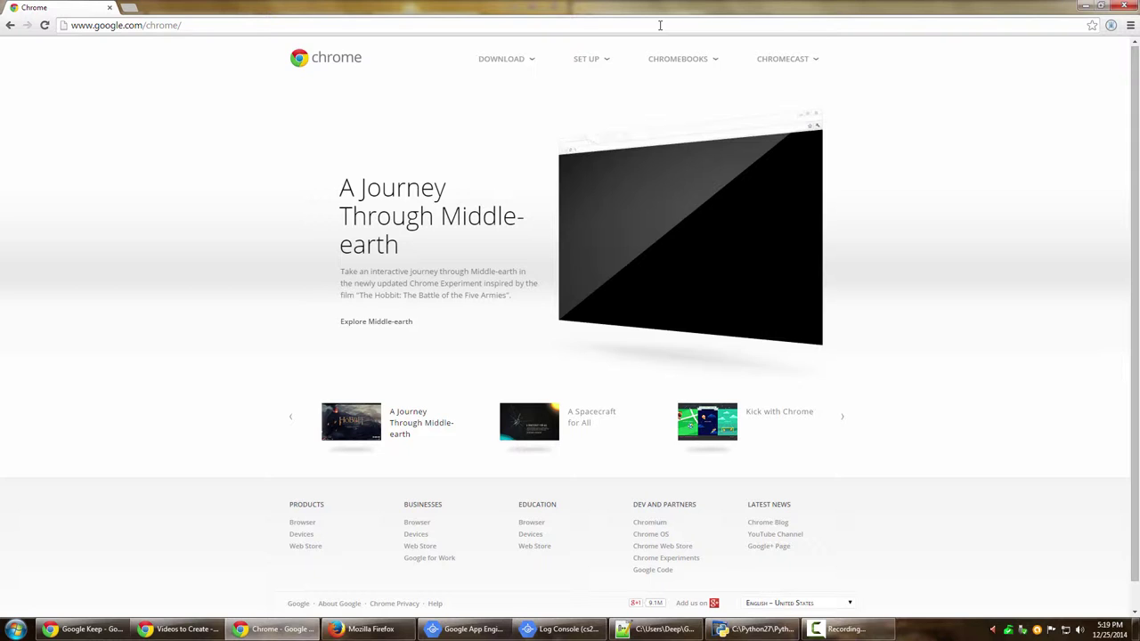
click(660, 25)
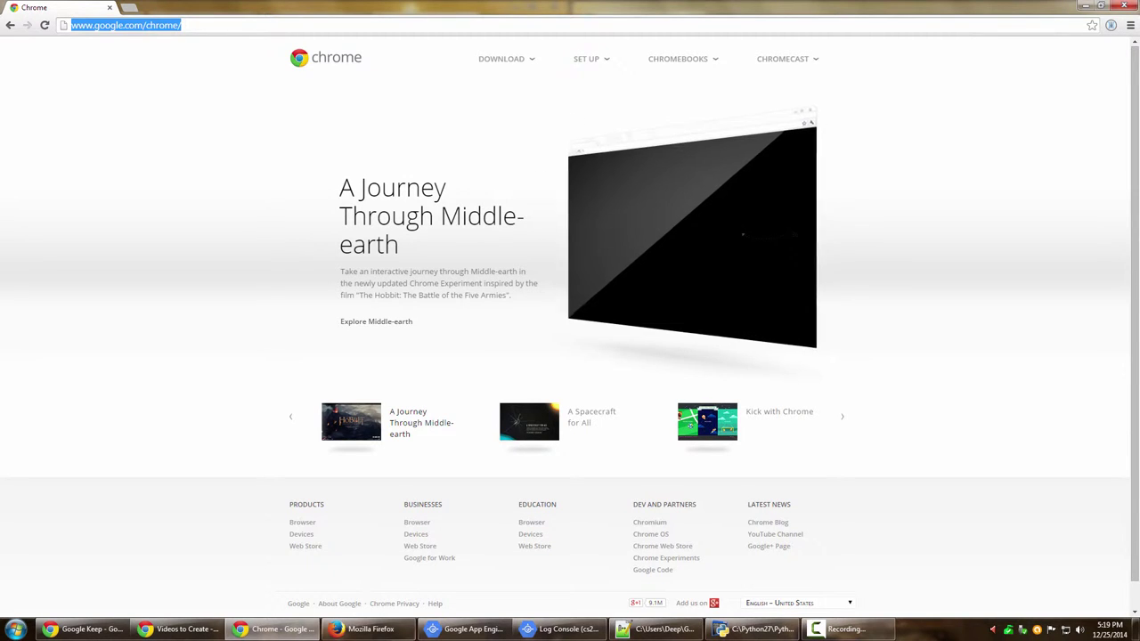
Step: Switch to Firefox and search for "Google Chrome offline installer" in a new, maximized-window tab
click(364, 630)
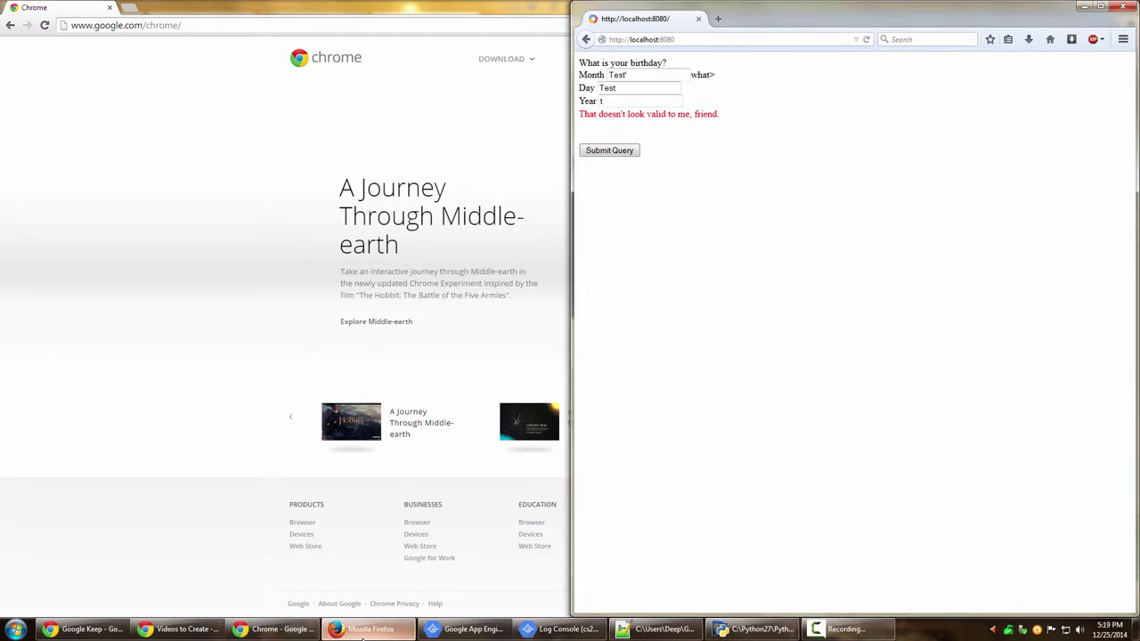
click(718, 18)
drag(775, 14, 202, 14)
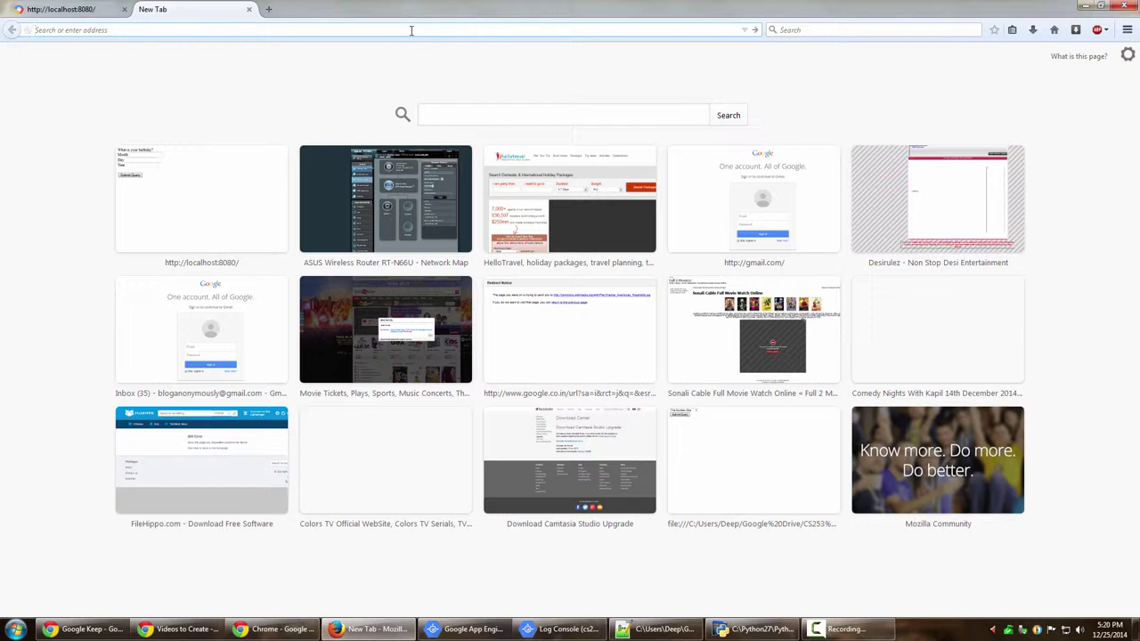
text(Google Chrome offline installer)
key(Return)
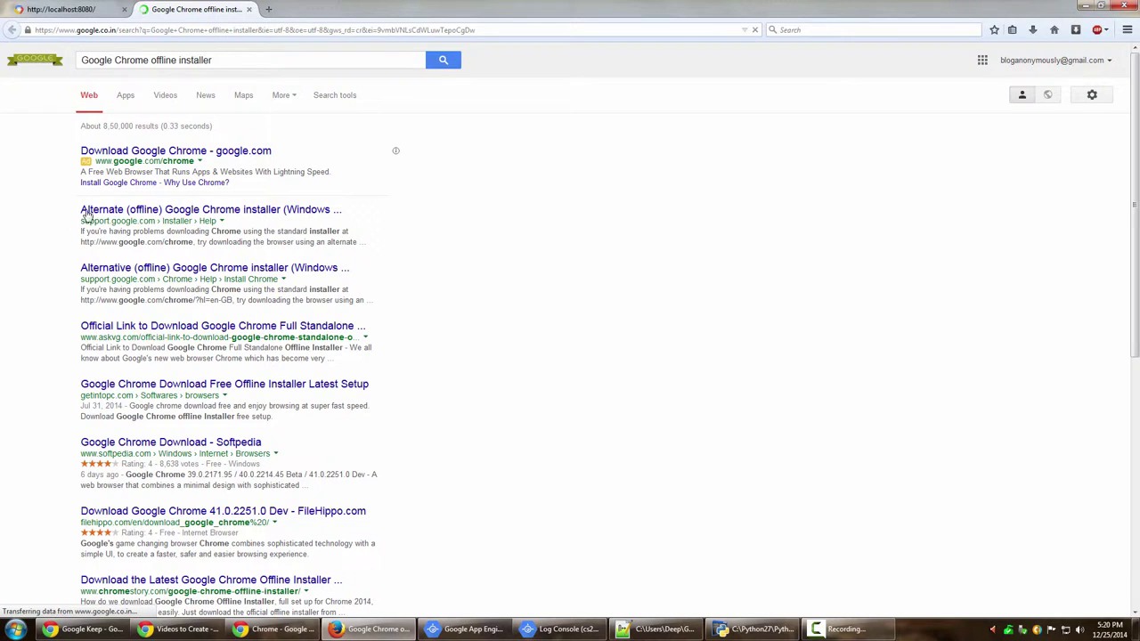
Step: Check the official support.google.com search results and open the Alternate (offline) Google Chrome installer (Windows) page
click(284, 211)
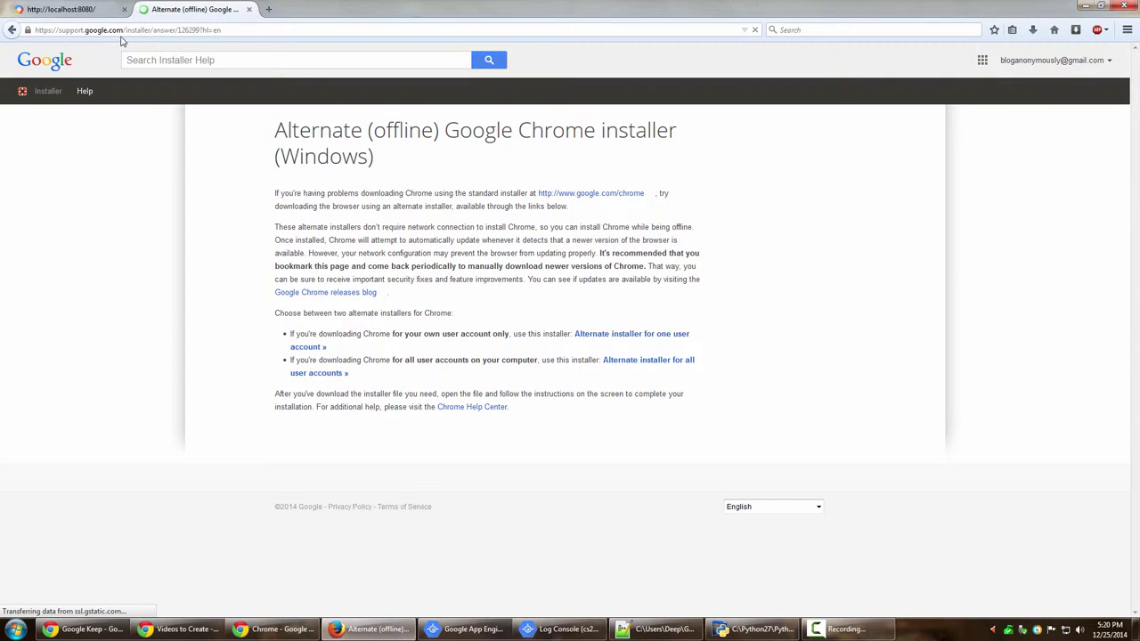
click(12, 34)
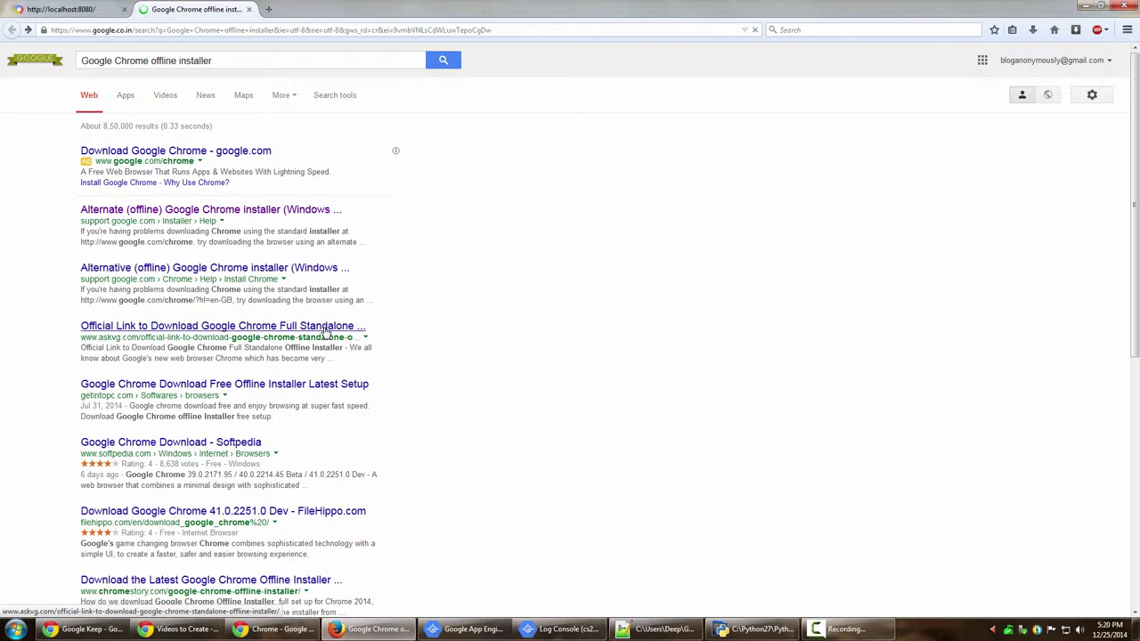
click(327, 331)
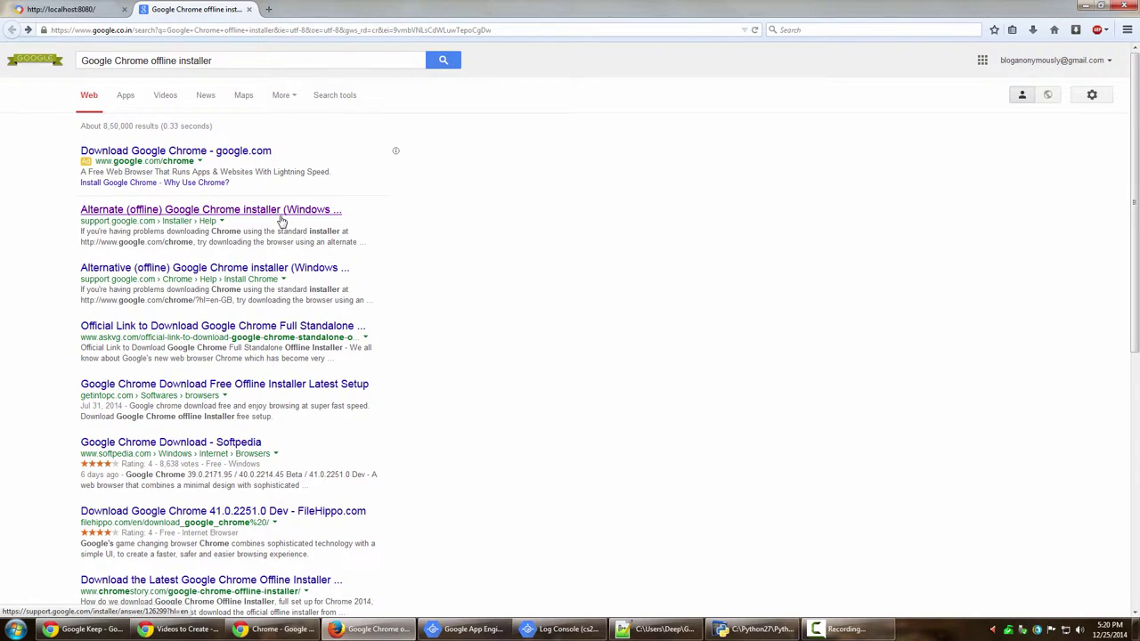
drag(76, 224, 239, 224)
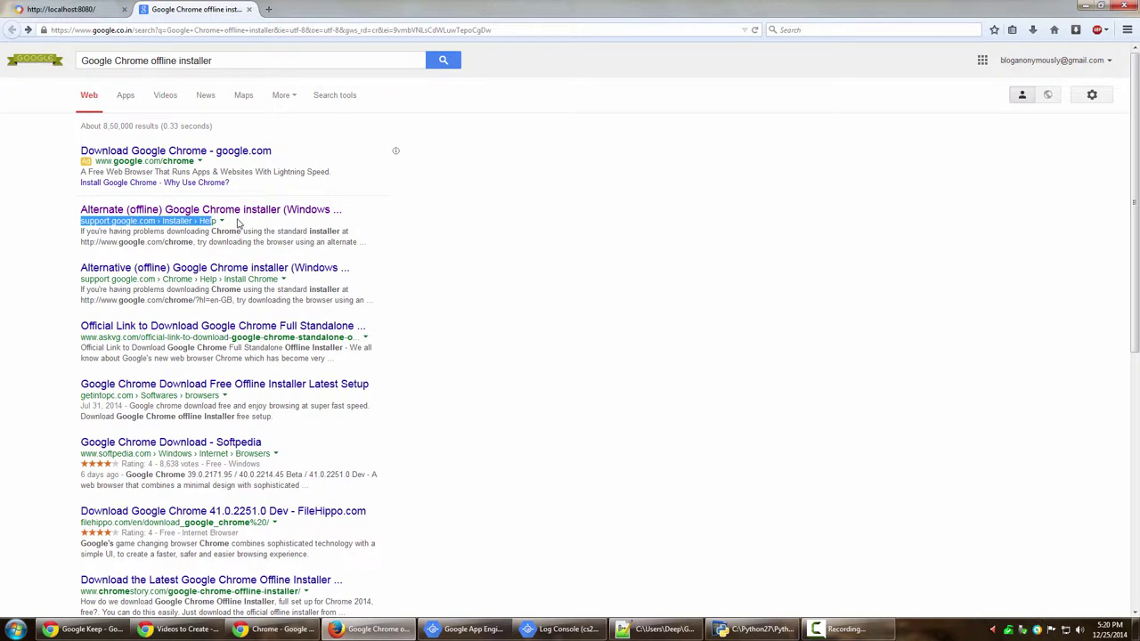
click(270, 210)
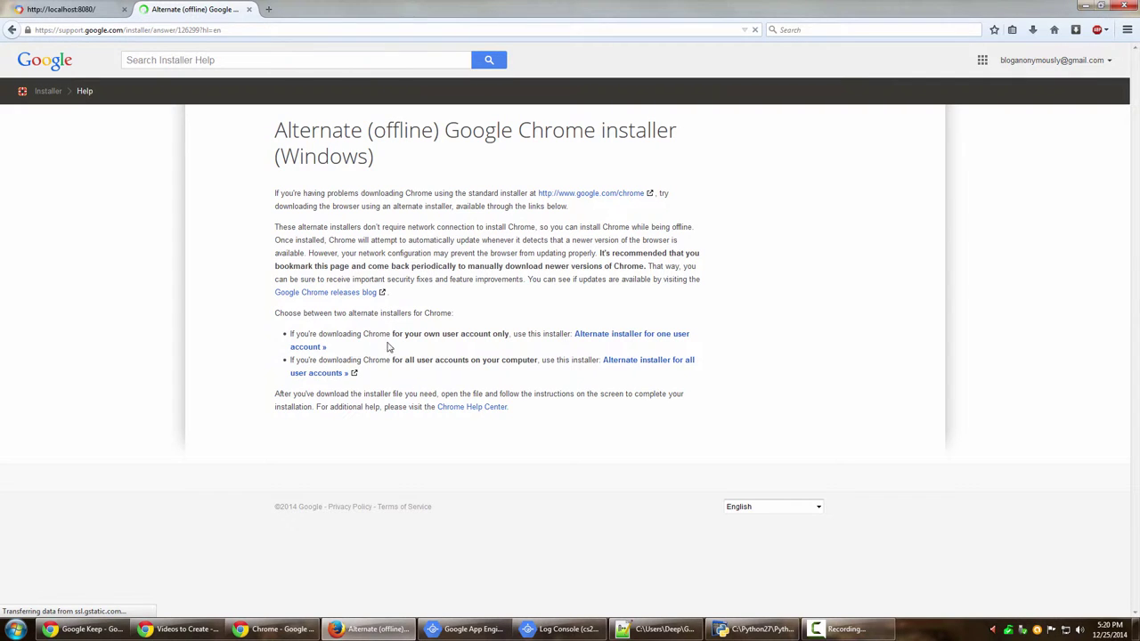
Step: Compare the single-user and all-users installer options, and open the alternate installer for all user accounts
drag(333, 335, 518, 337)
click(426, 337)
click(525, 337)
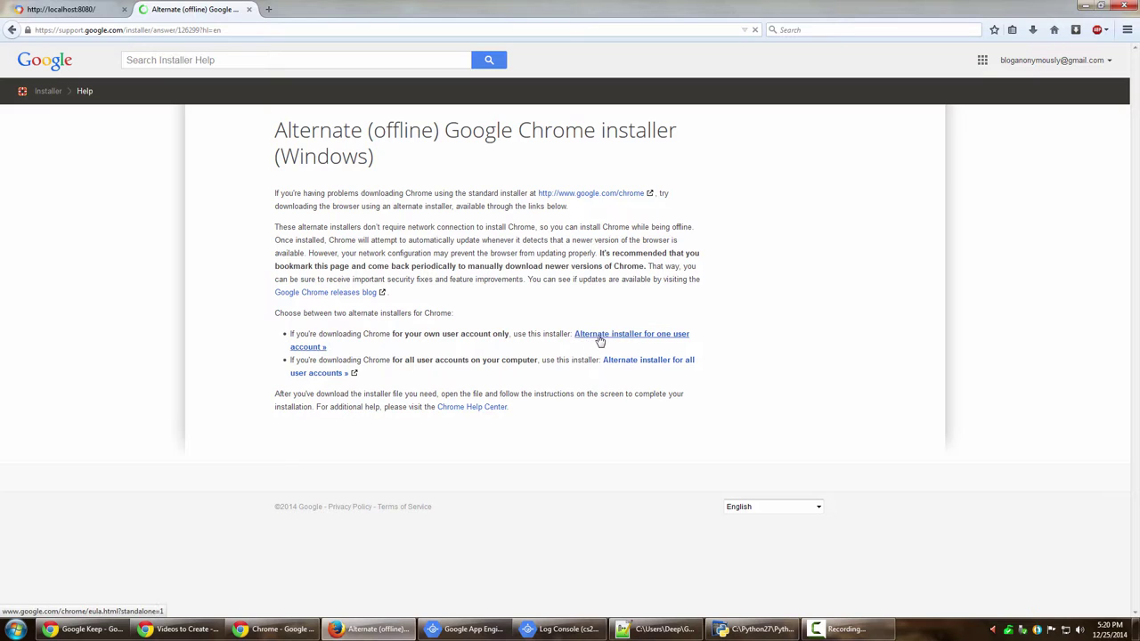
drag(387, 361, 547, 380)
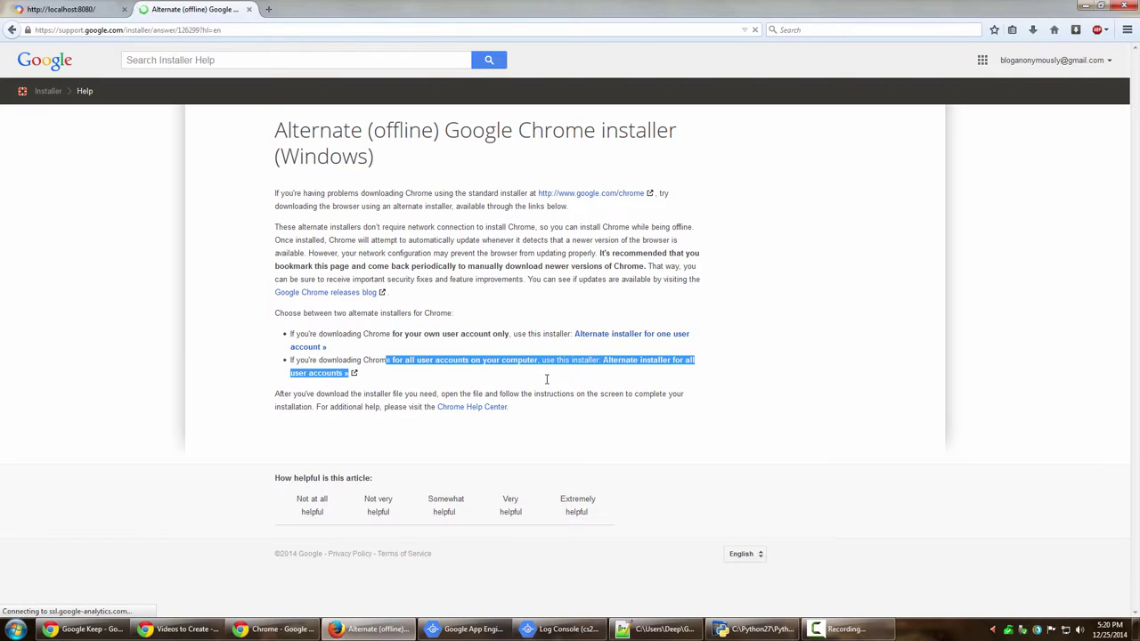
click(552, 378)
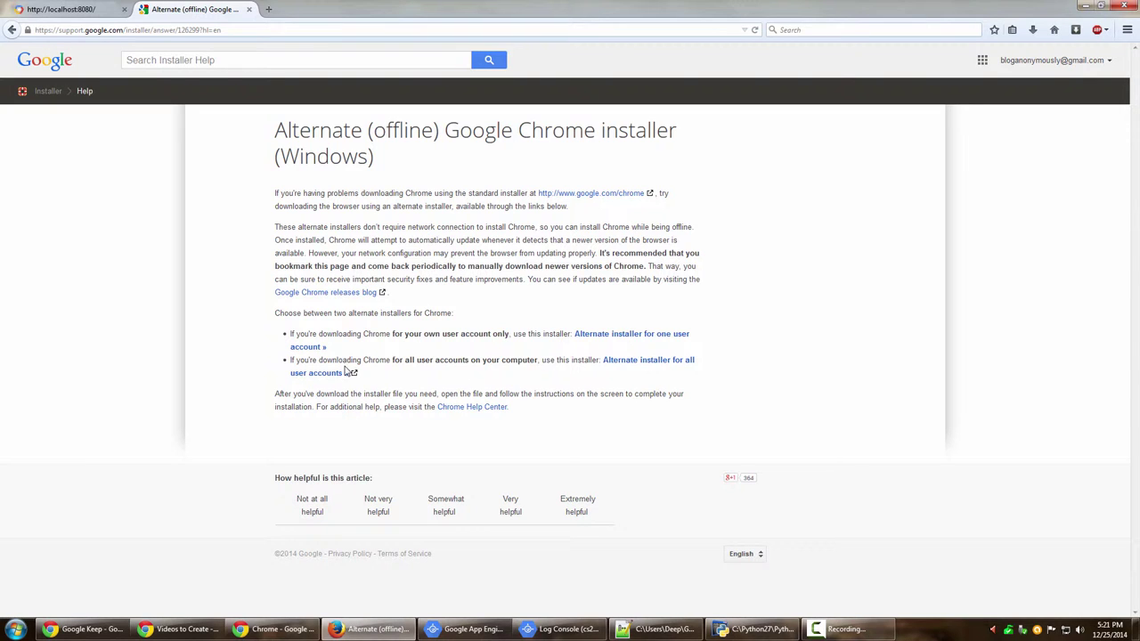
drag(357, 360, 519, 357)
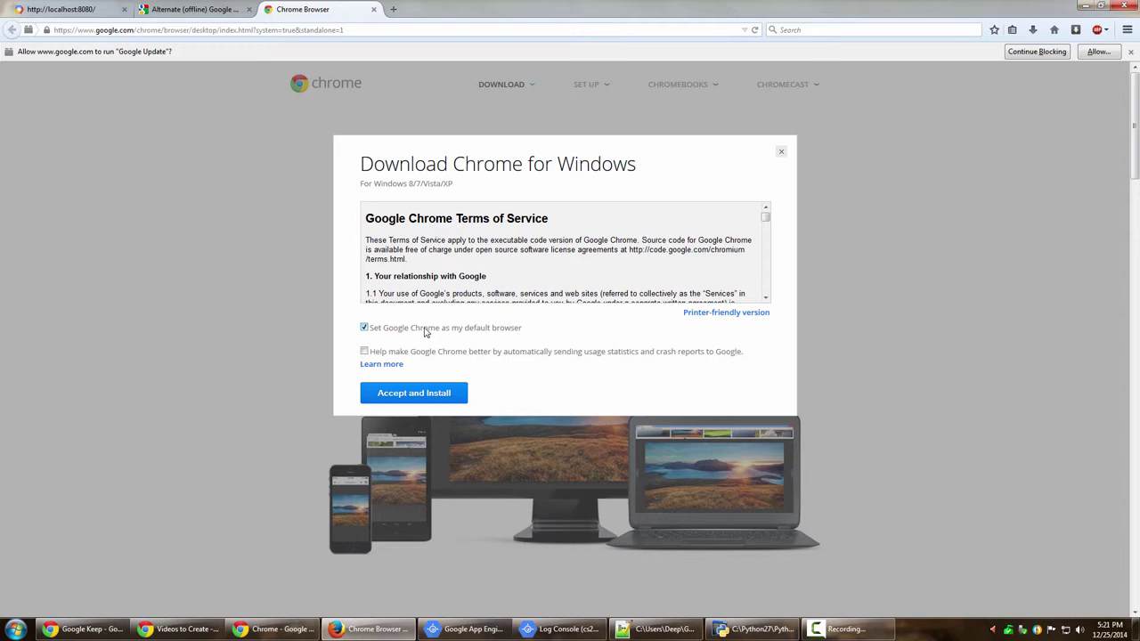
Step: Accept the Chrome download terms without setting Chrome as default browser, and cancel saving ChromeStandaloneSetup.exe
click(425, 332)
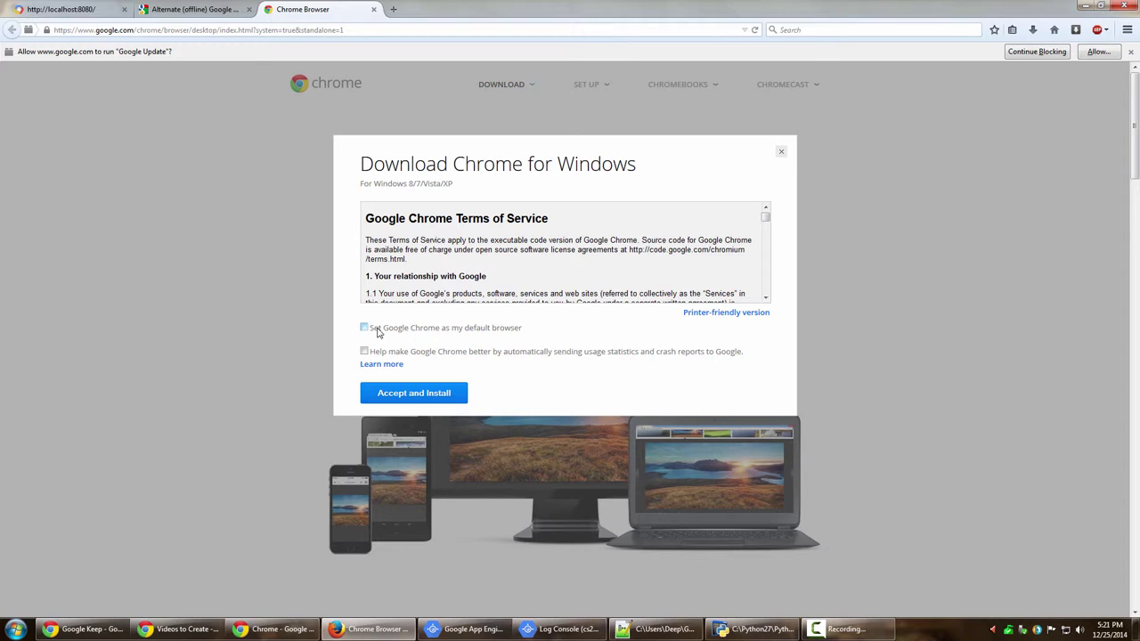
click(416, 394)
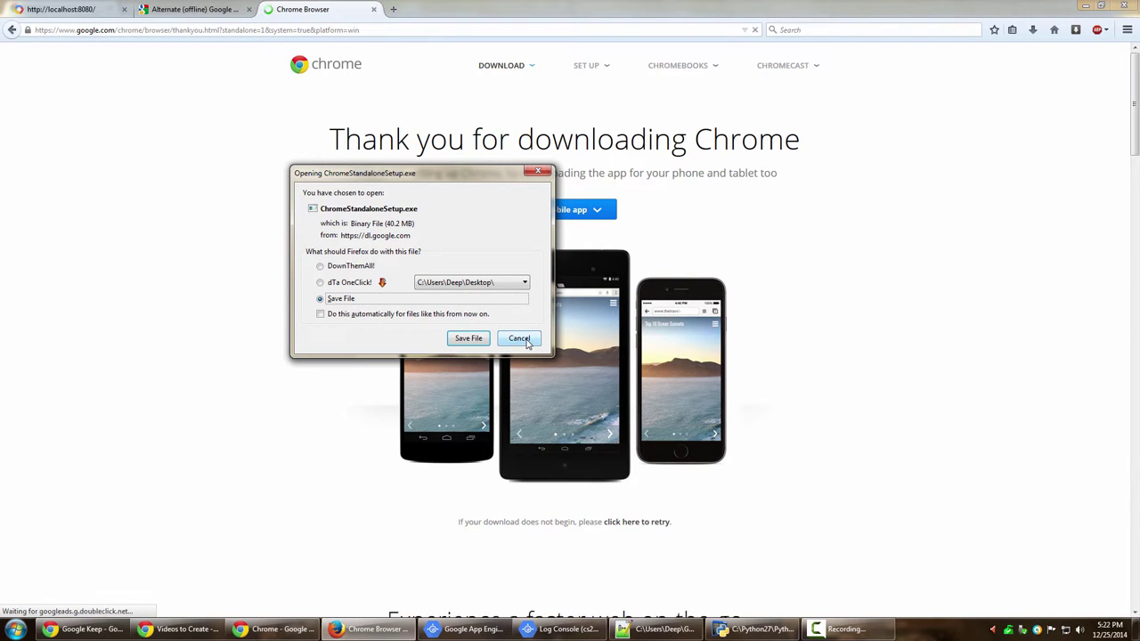
key(Escape)
click(362, 30)
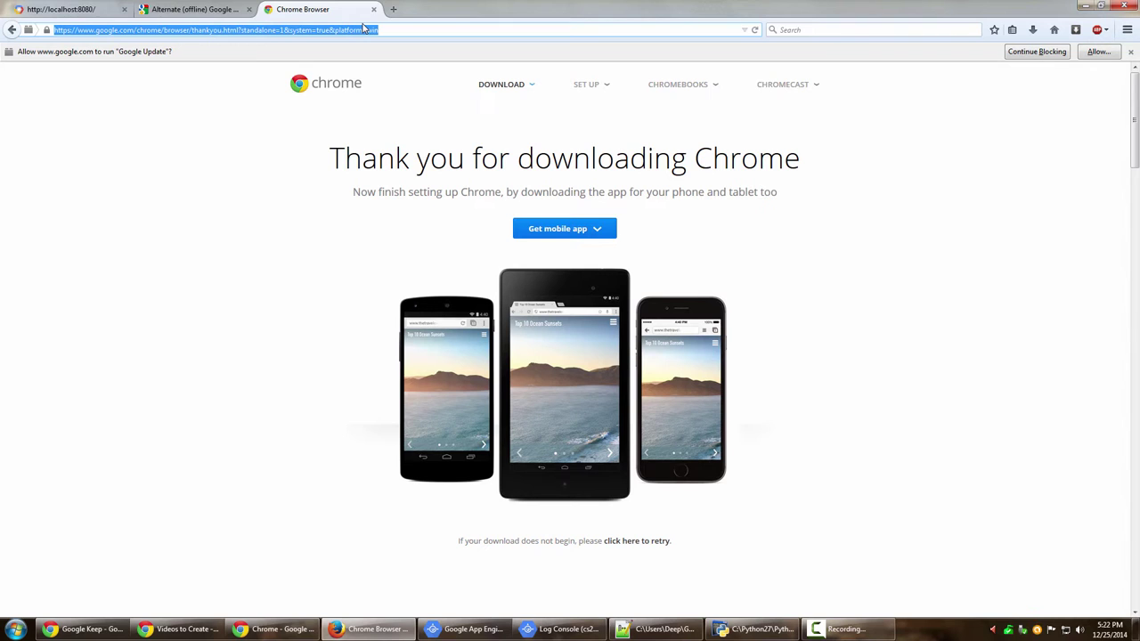
Step: Switch to Chrome and search Google for "download Offline installer"
click(276, 628)
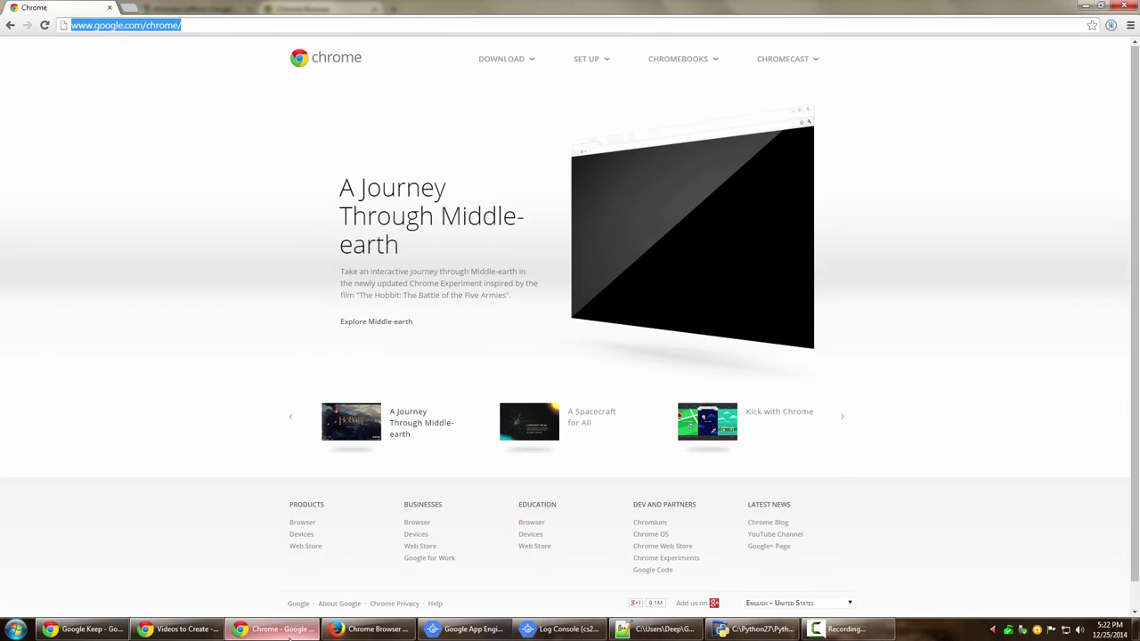
triple_click(324, 22)
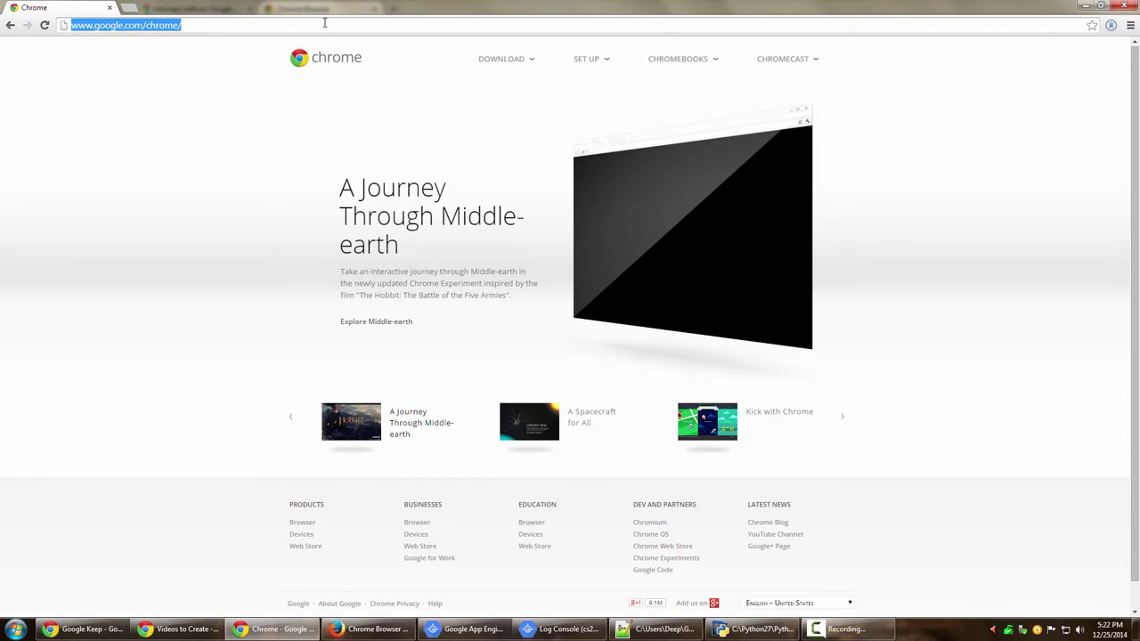
text(down)
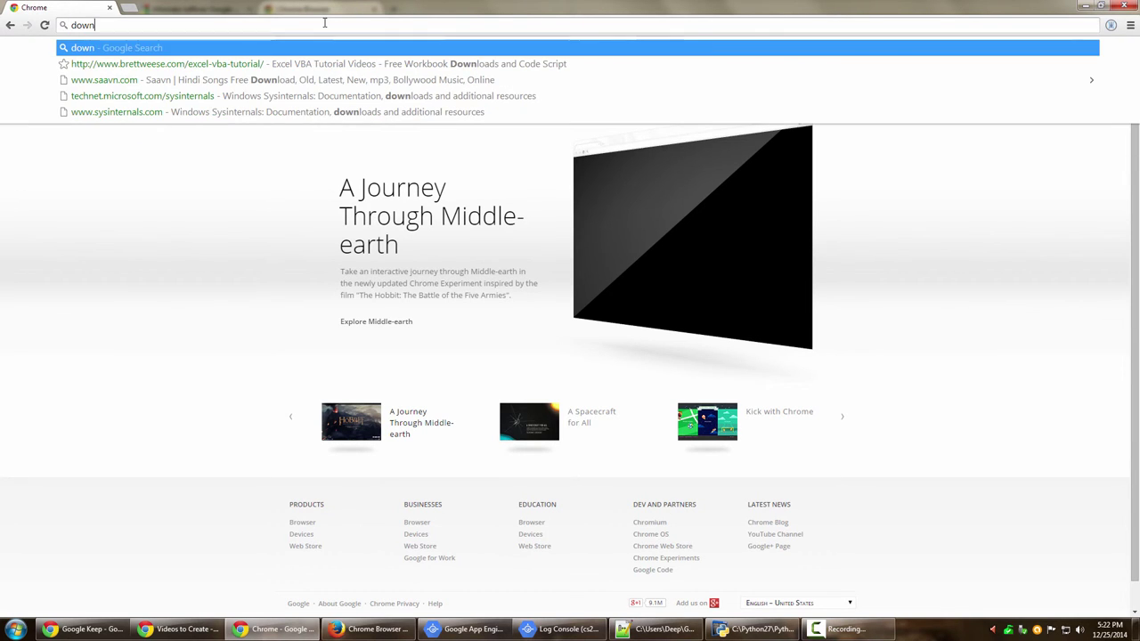
text(load Offline installer)
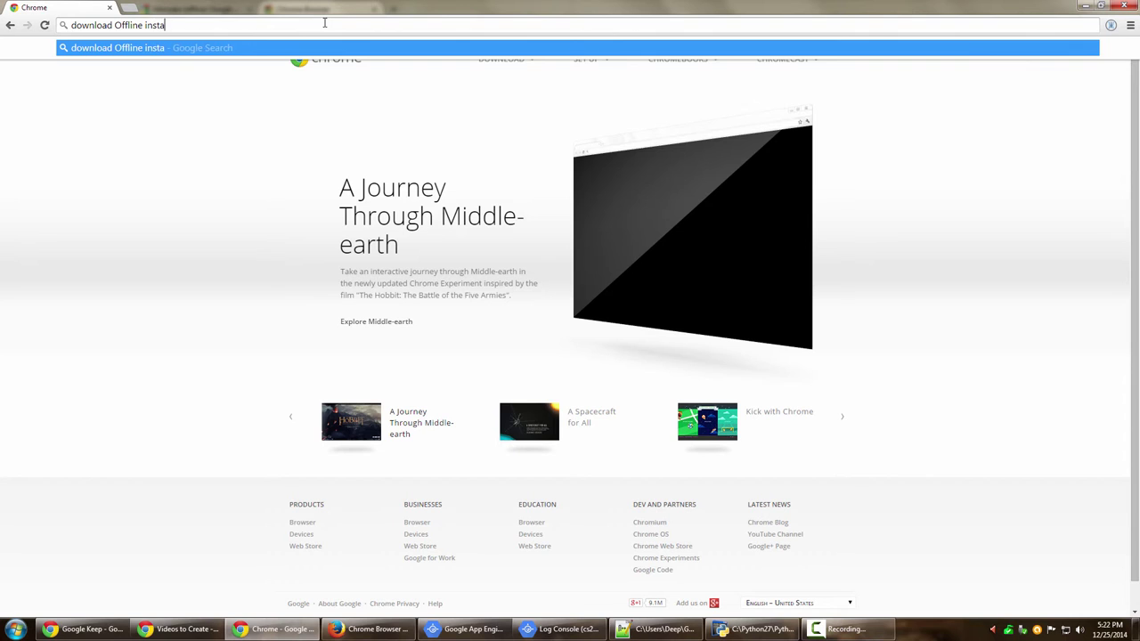
key(Return)
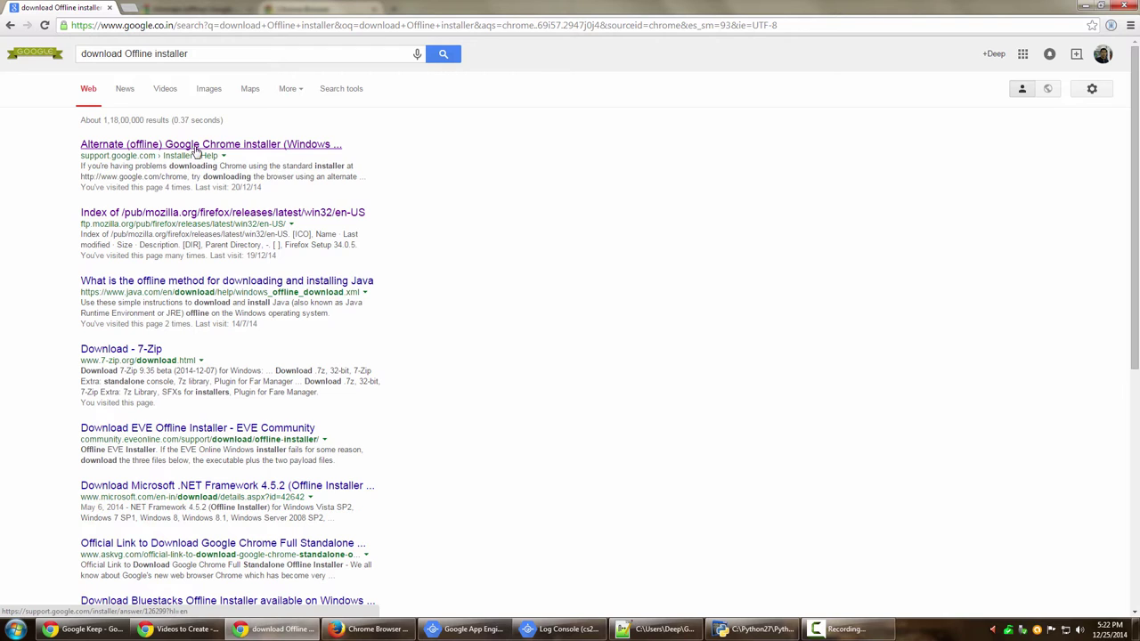
click(300, 150)
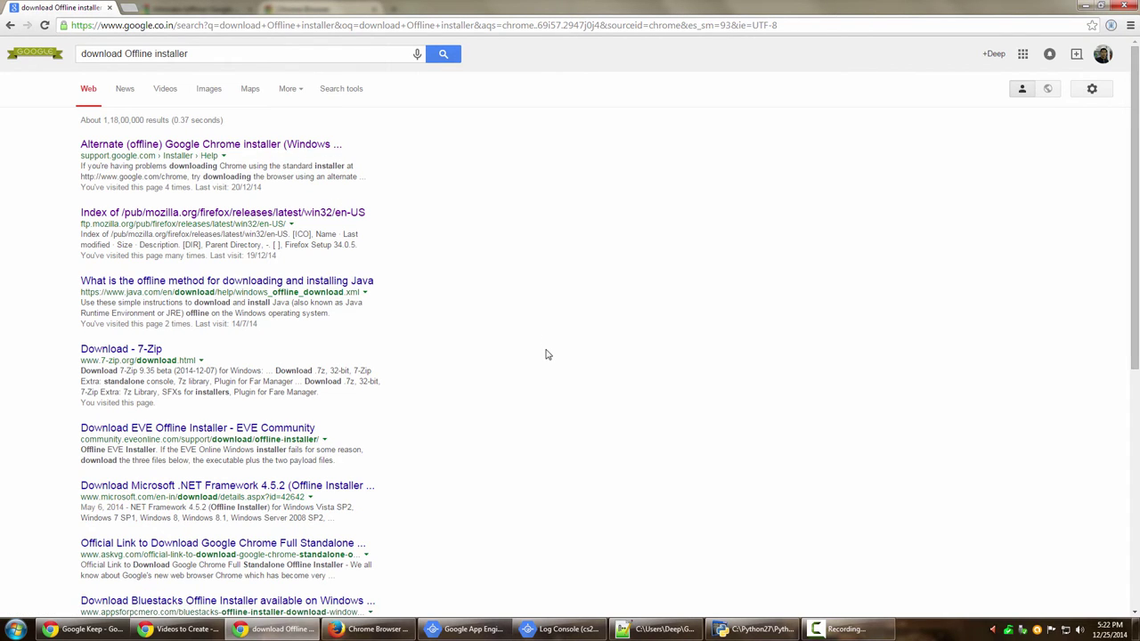